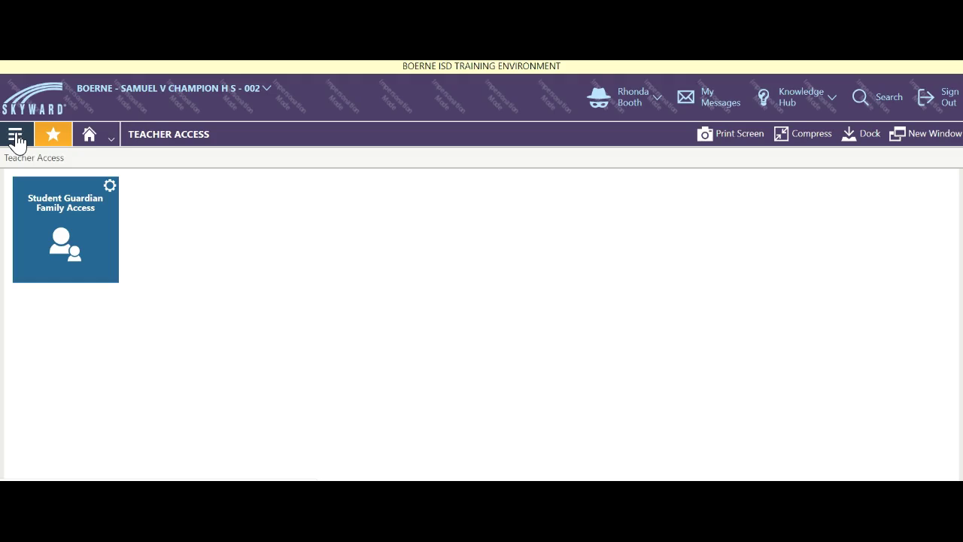
# Open the Gradebook's Missing Assignments report from the main menu to show its Run Report prompts
pyautogui.click(17, 138)
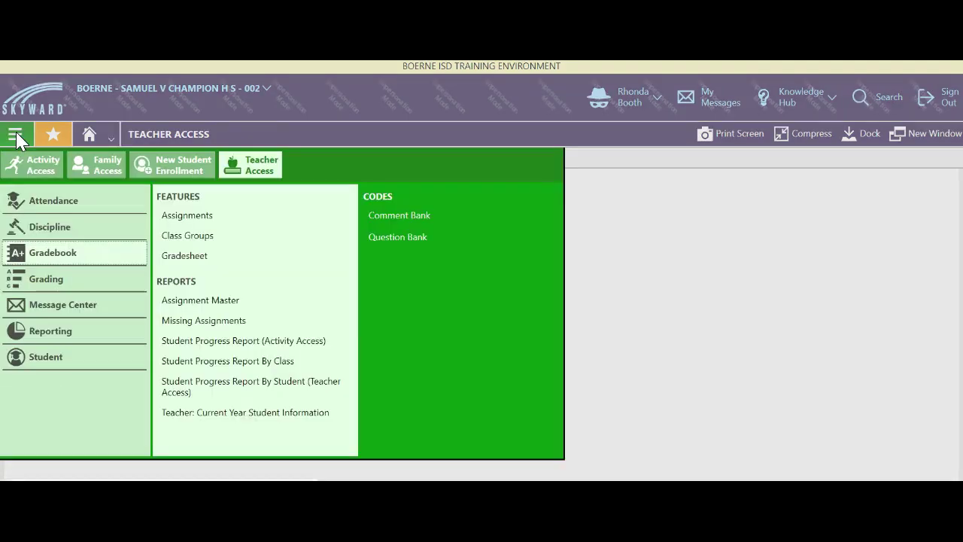
pyautogui.click(65, 254)
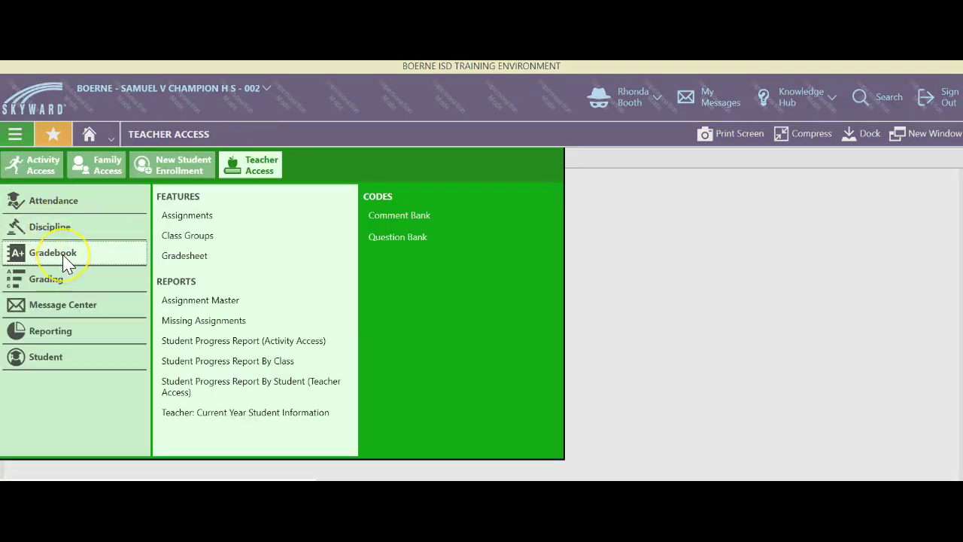
pyautogui.click(197, 331)
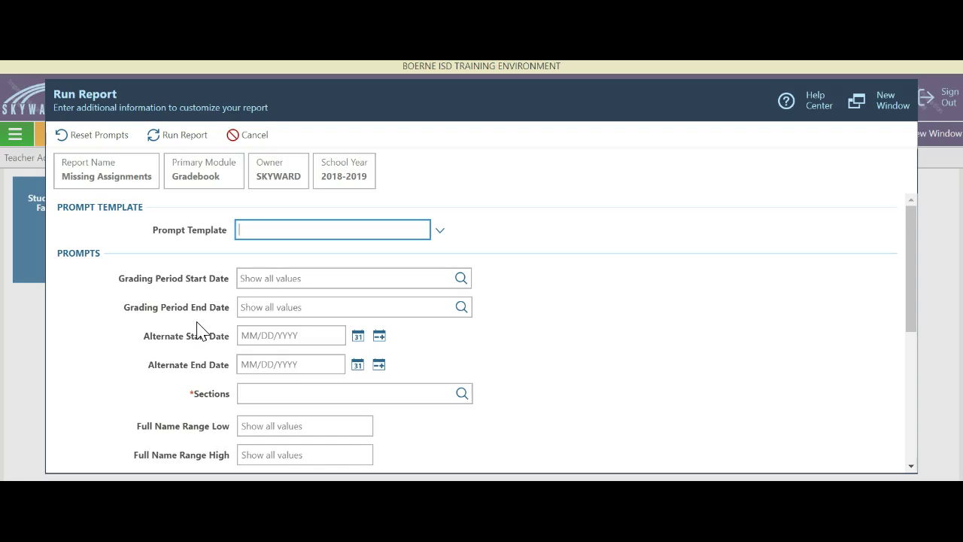
# Set the grading period start date to 01/29/2019 and the end date to 02/19/2019
pyautogui.click(241, 298)
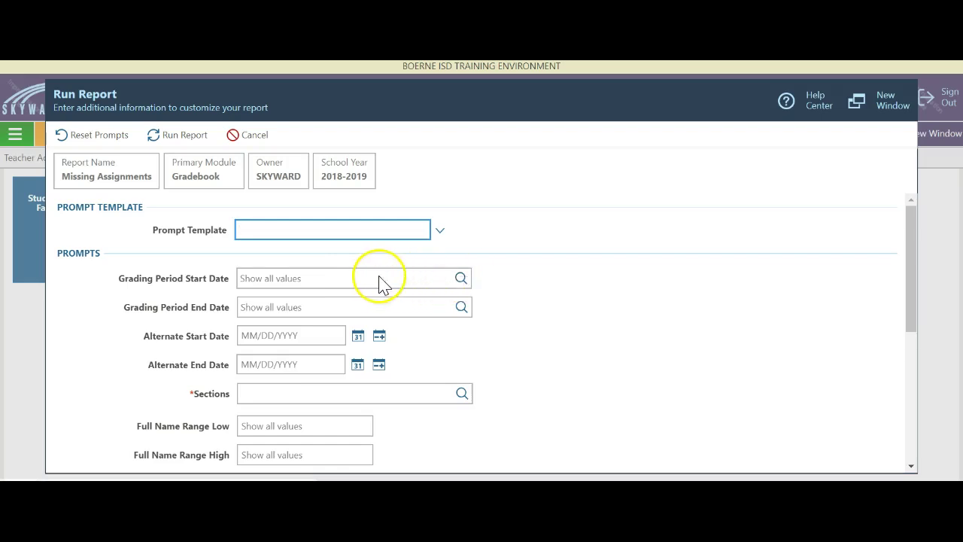
pyautogui.click(464, 279)
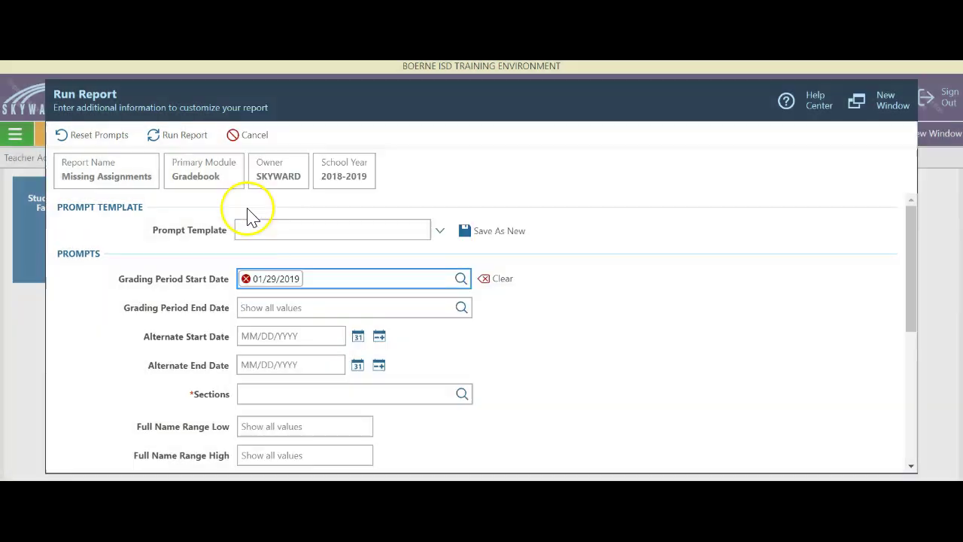
pyautogui.click(461, 309)
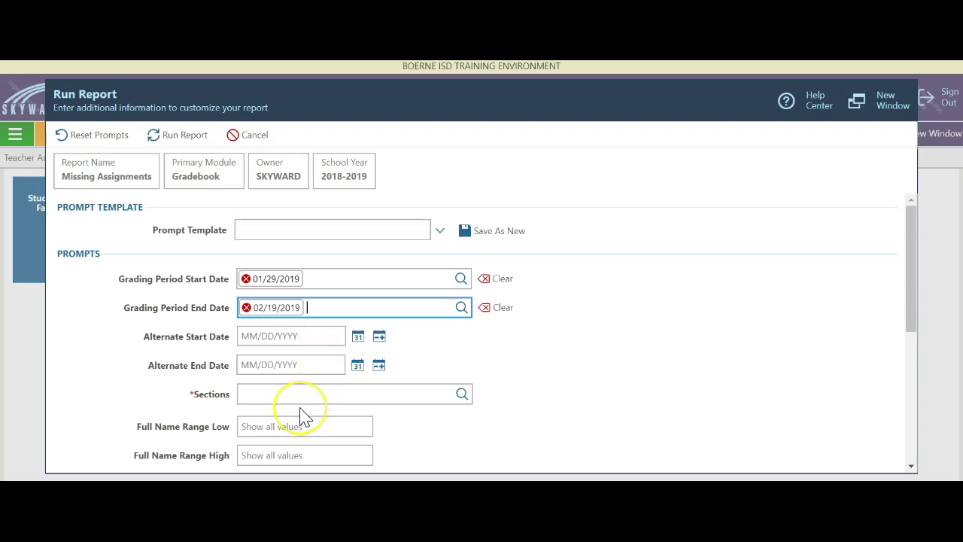
pyautogui.scroll(-2, 301, 414)
pyautogui.scroll(-1, 301, 415)
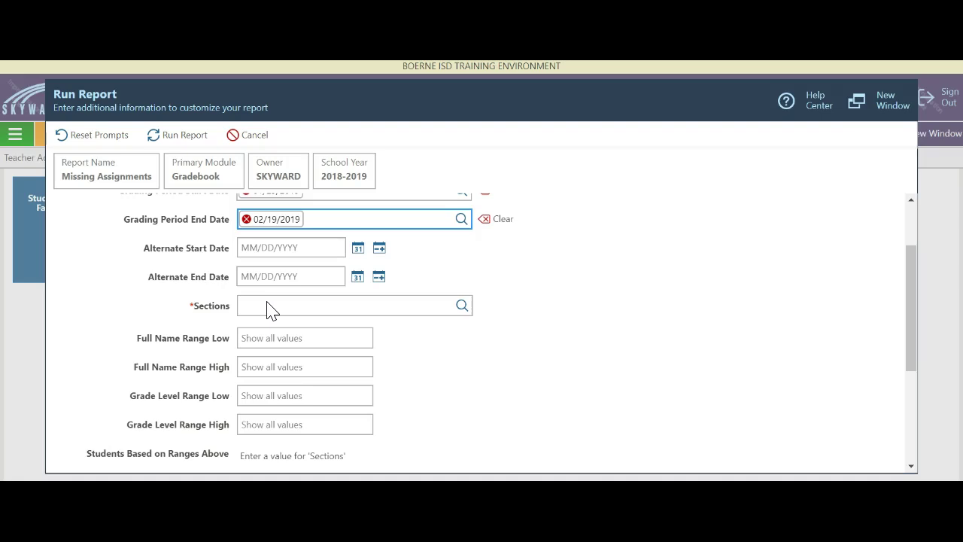
# Choose all sections in the Sections lookup except [No Data] and STUDENT AIDE
pyautogui.click(464, 309)
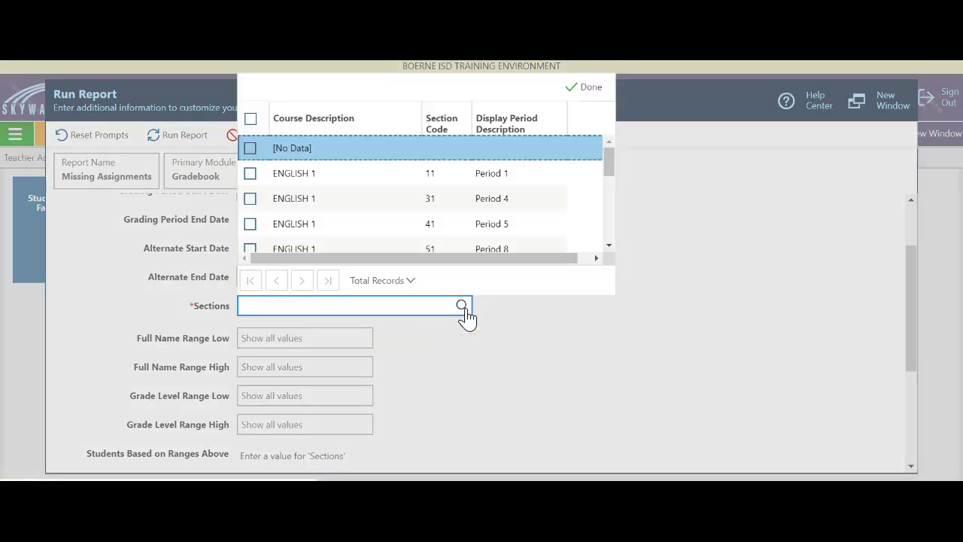
pyautogui.click(250, 120)
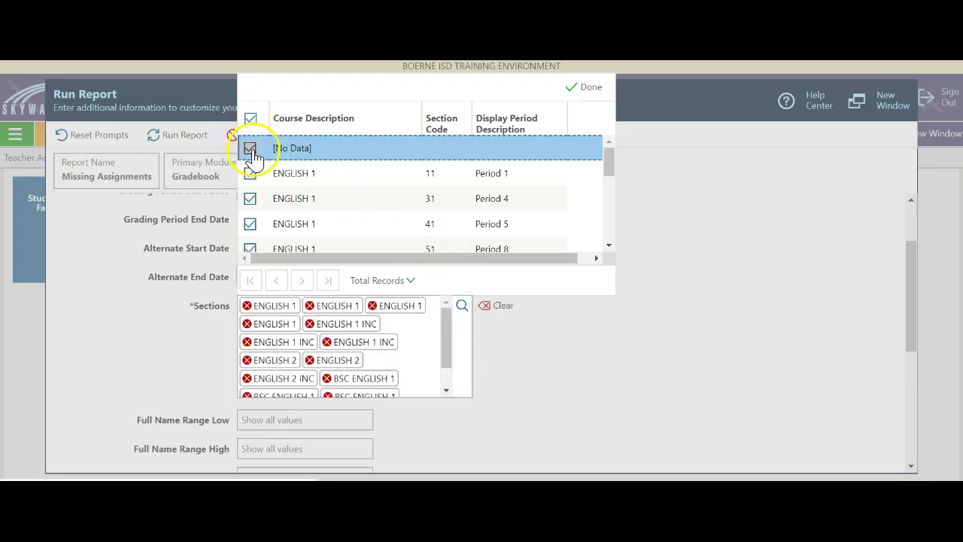
pyautogui.click(251, 149)
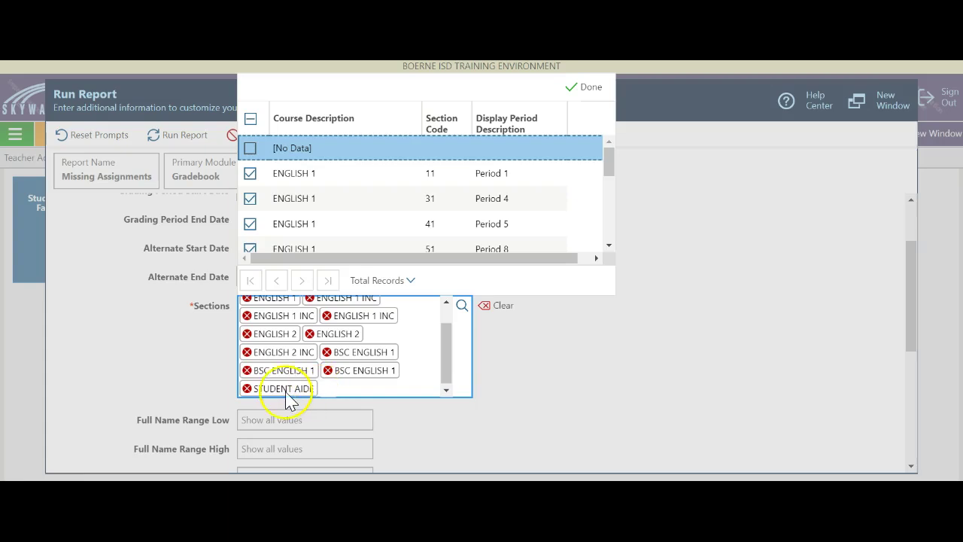
pyautogui.click(247, 389)
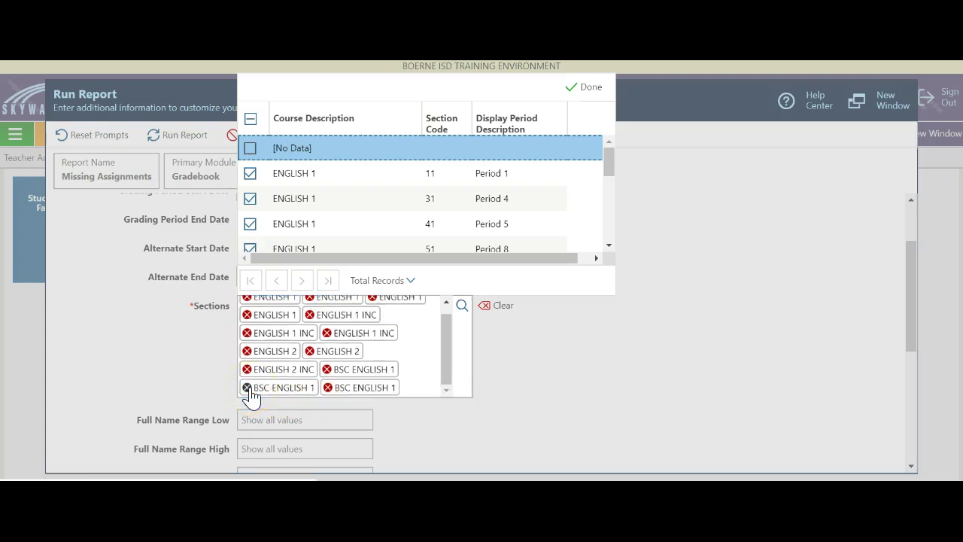
pyautogui.moveTo(446, 376)
pyautogui.mouseDown()
pyautogui.moveTo(449, 344)
pyautogui.moveTo(449, 386)
pyautogui.mouseUp()
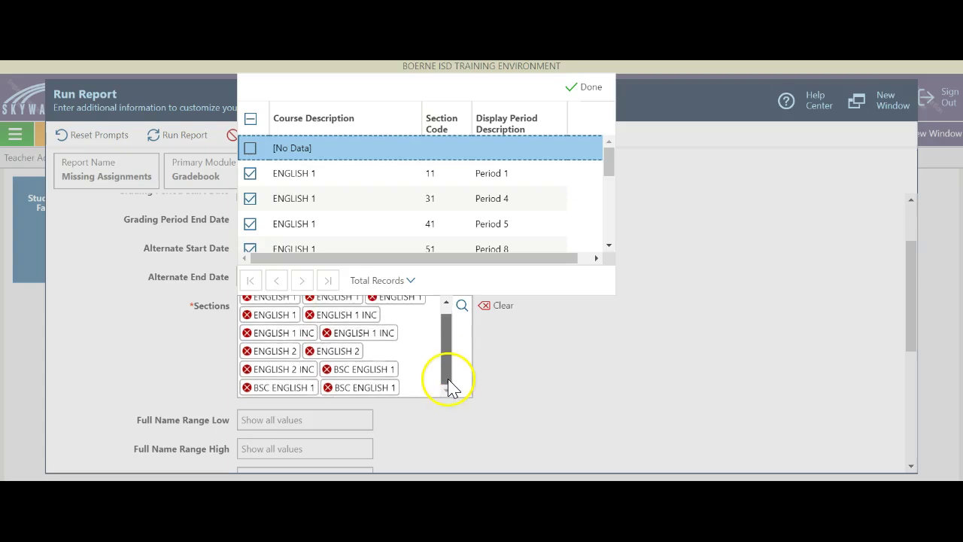
pyautogui.click(587, 89)
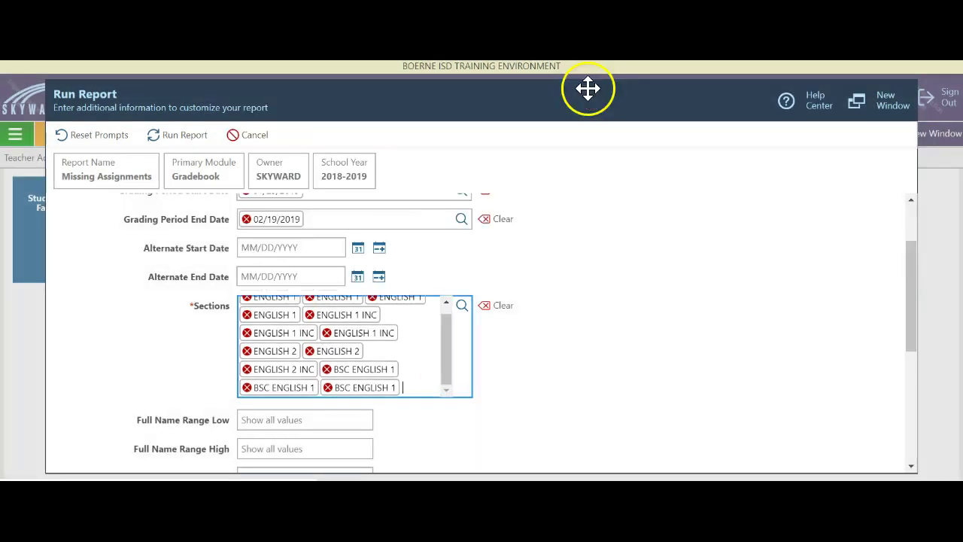
pyautogui.scroll(-2, 273, 319)
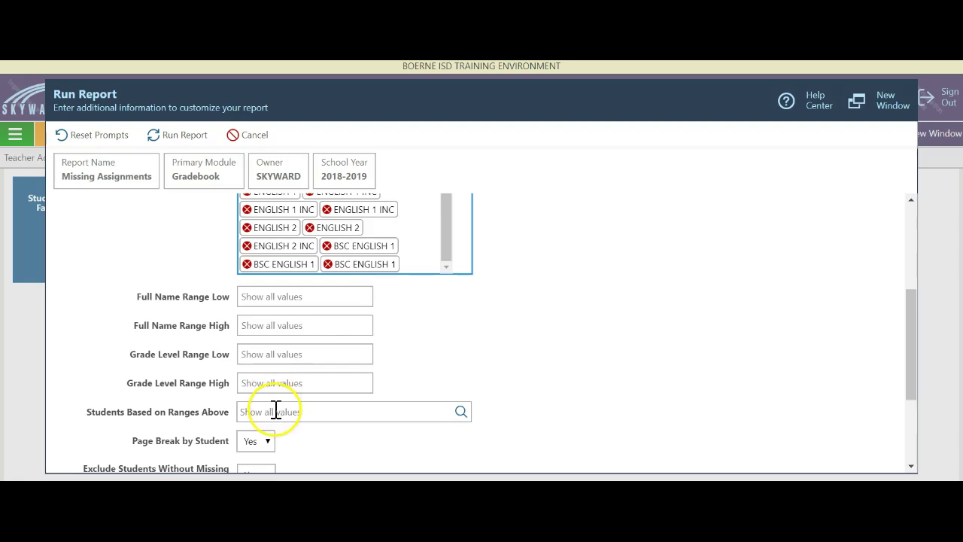
# Turn off Page Break by Student and set Hide Assignment Details to show details
pyautogui.scroll(-1, 275, 408)
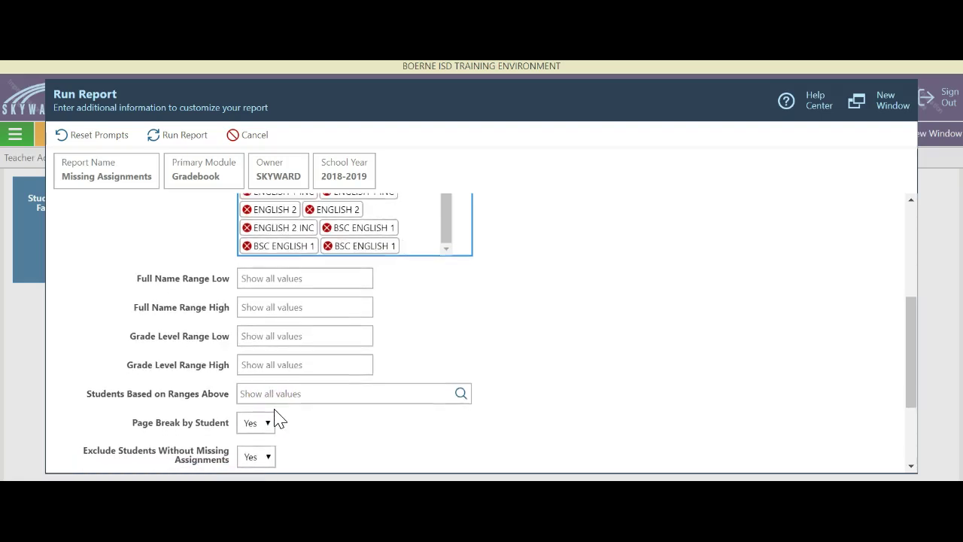
pyautogui.scroll(-1, 275, 419)
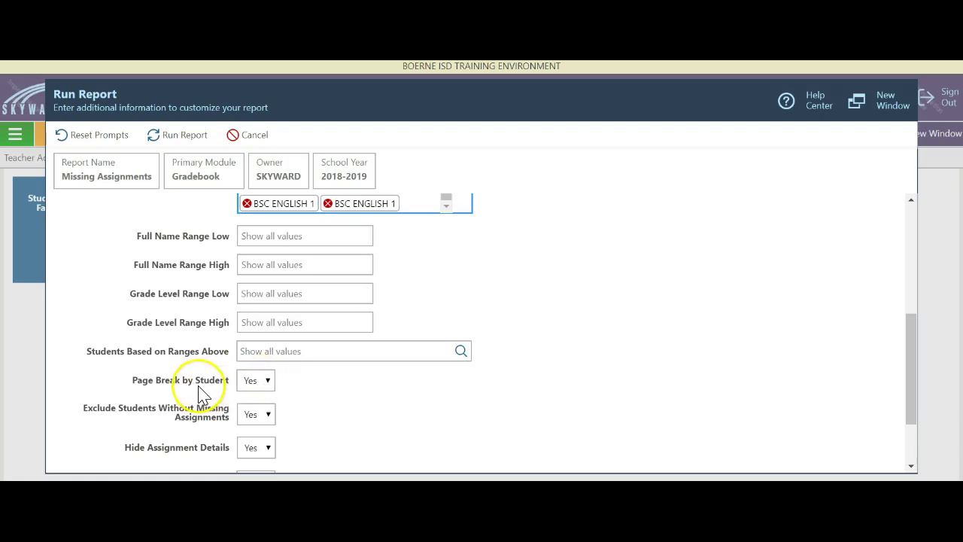
pyautogui.click(259, 382)
pyautogui.click(256, 427)
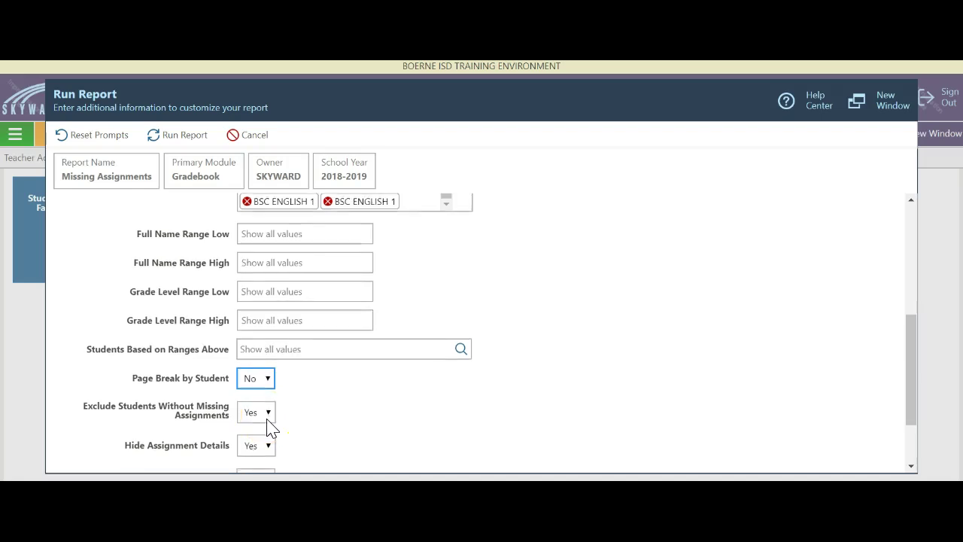
pyautogui.scroll(-3, 269, 427)
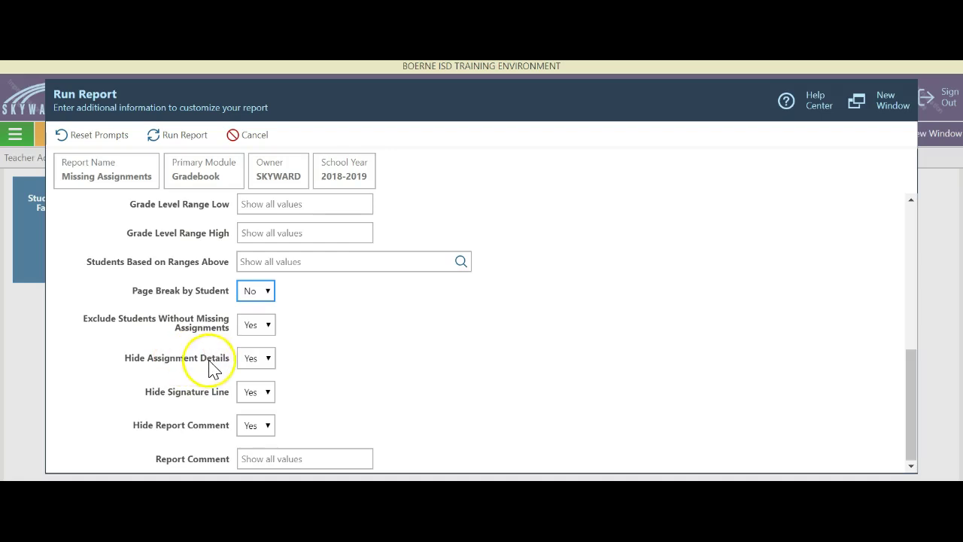
pyautogui.click(269, 367)
pyautogui.click(265, 405)
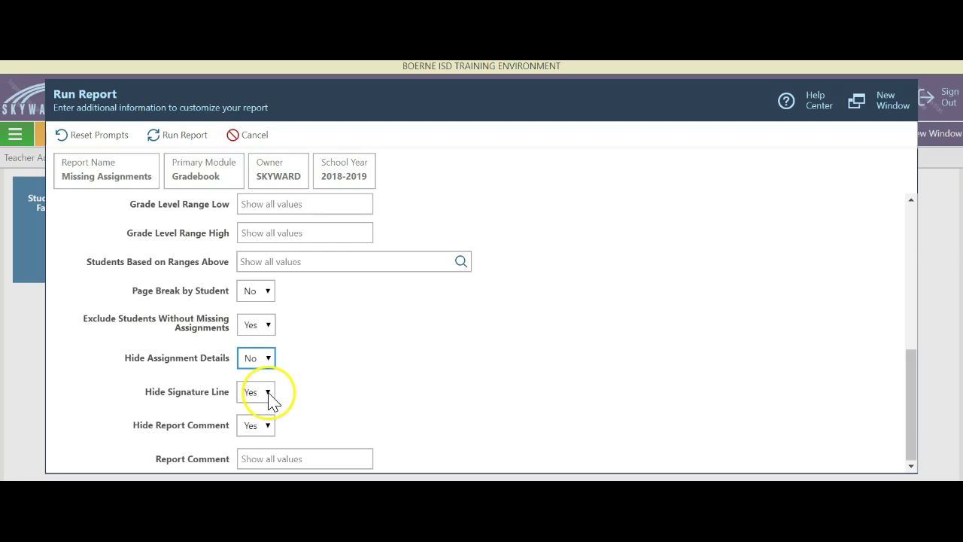
# Set both Hide Signature Line and Hide Report Comment to No
pyautogui.click(270, 395)
pyautogui.click(270, 397)
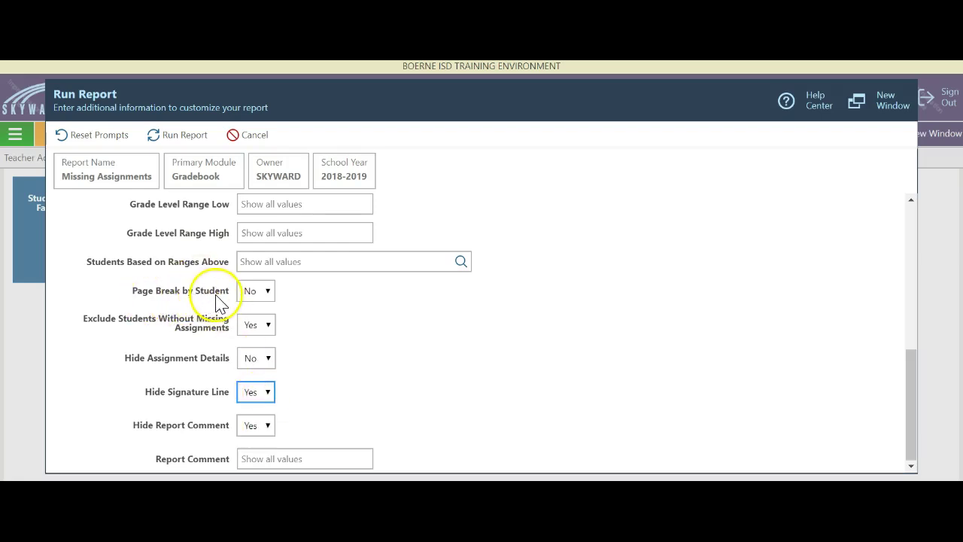
pyautogui.click(269, 401)
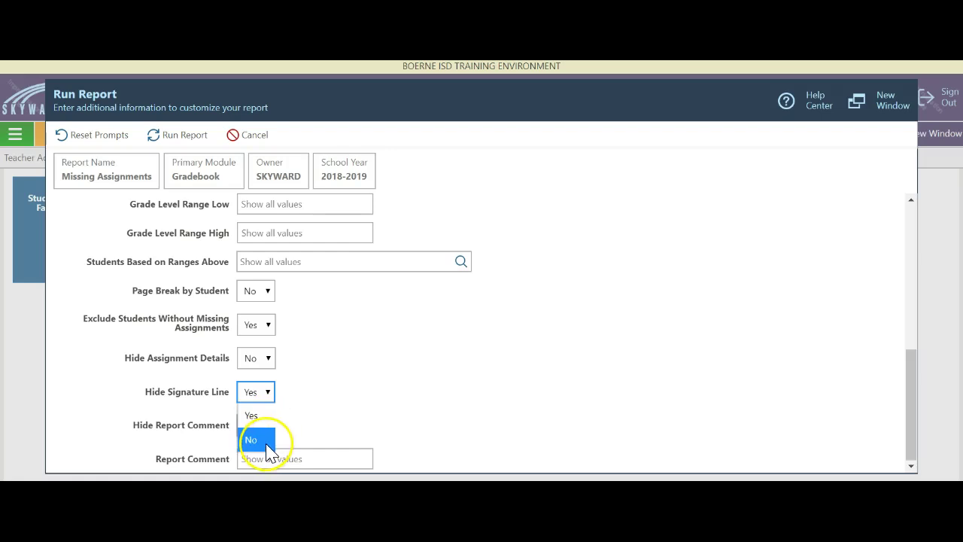
pyautogui.click(260, 438)
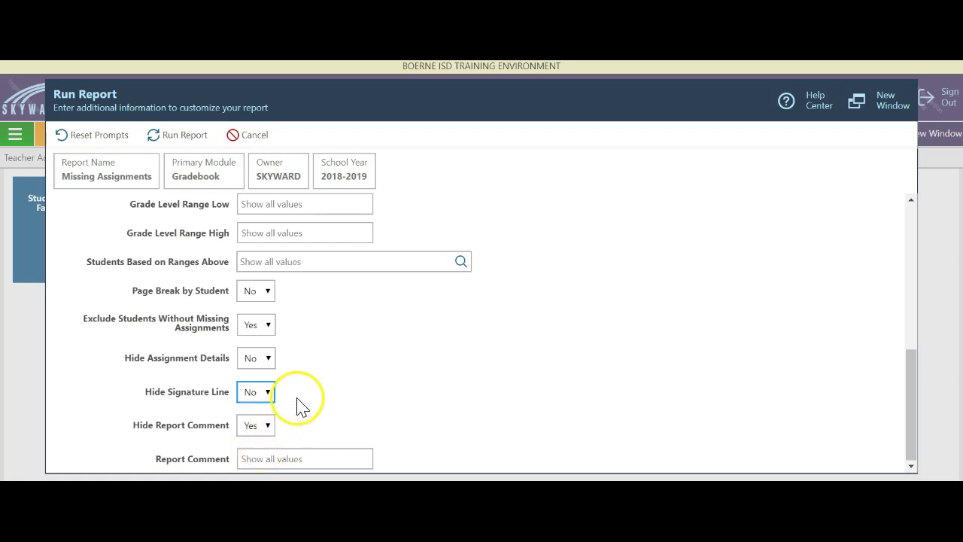
pyautogui.click(268, 426)
pyautogui.click(256, 472)
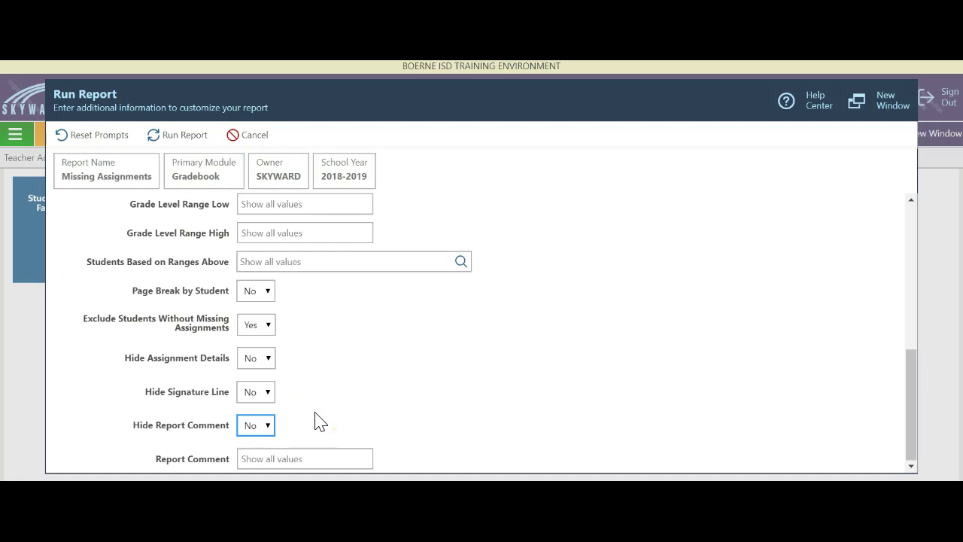
pyautogui.click(316, 369)
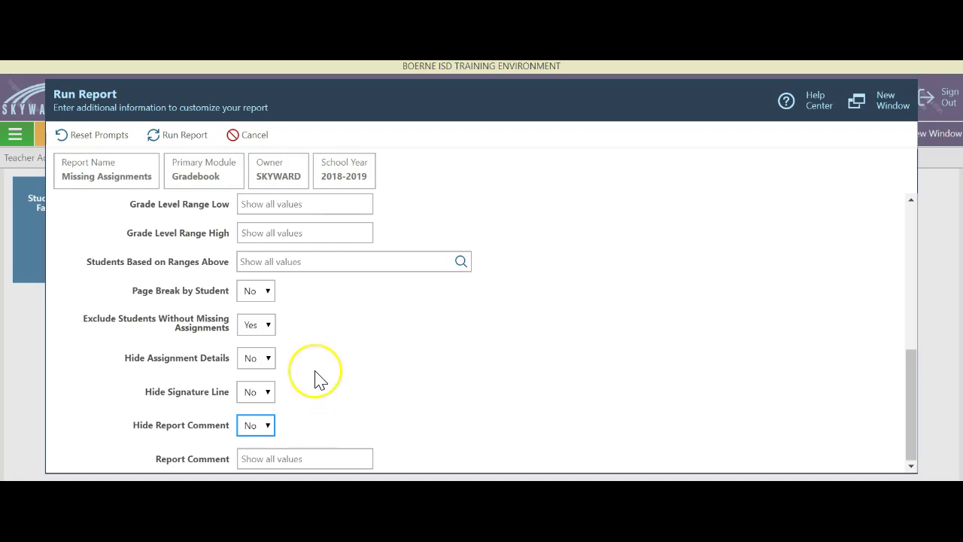
pyautogui.scroll(5, 317, 380)
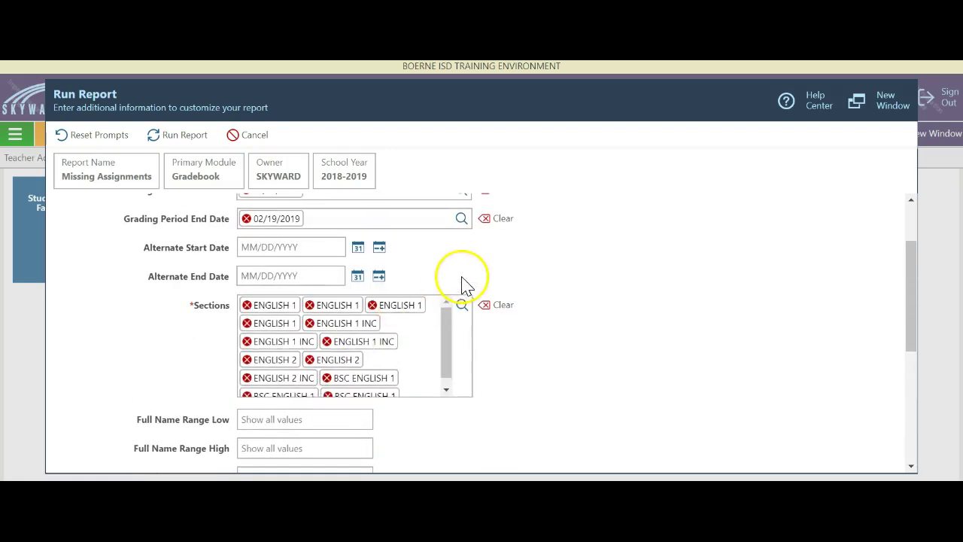
# Use Save As New to store the prompts as template 'Missing Grade Report All Classes'
pyautogui.scroll(2, 462, 279)
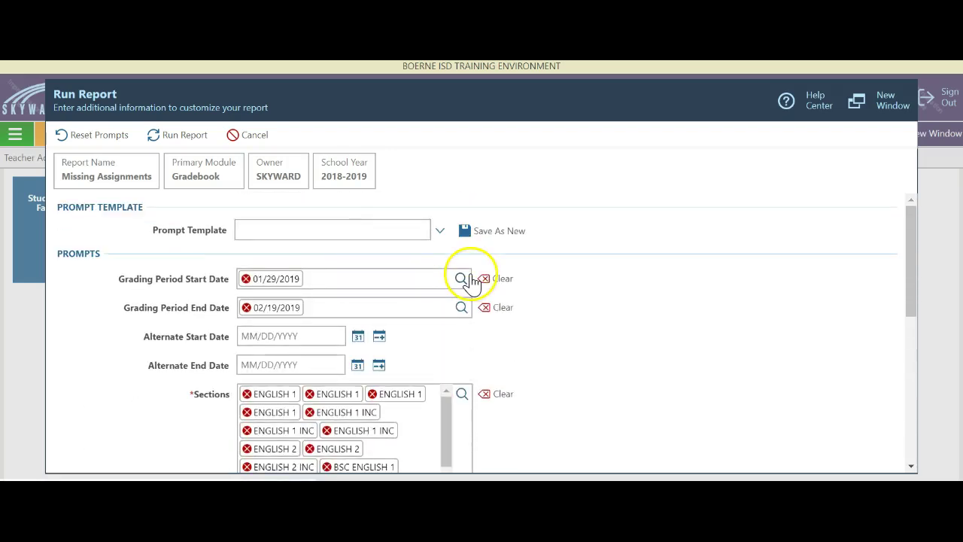
pyautogui.click(490, 232)
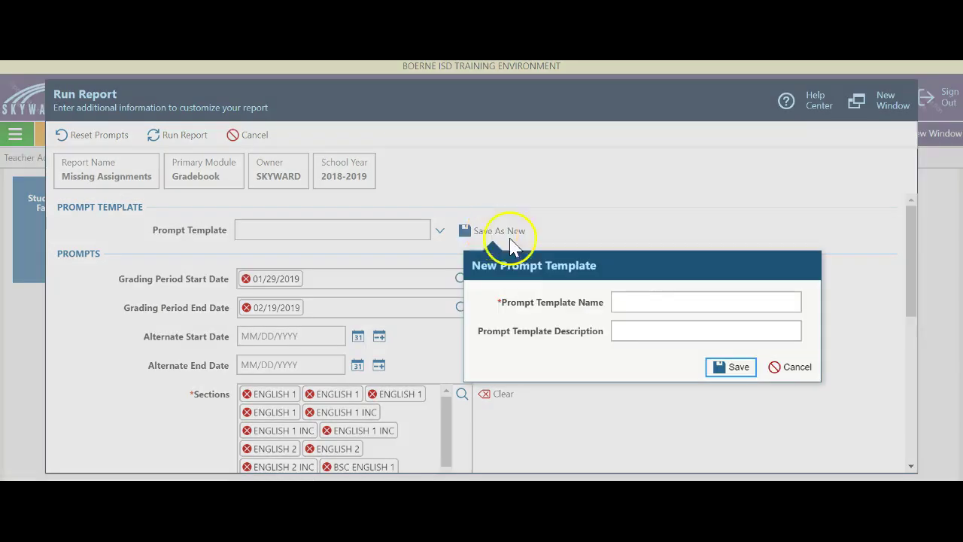
pyautogui.click(667, 301)
pyautogui.write('Missing Grade Report')
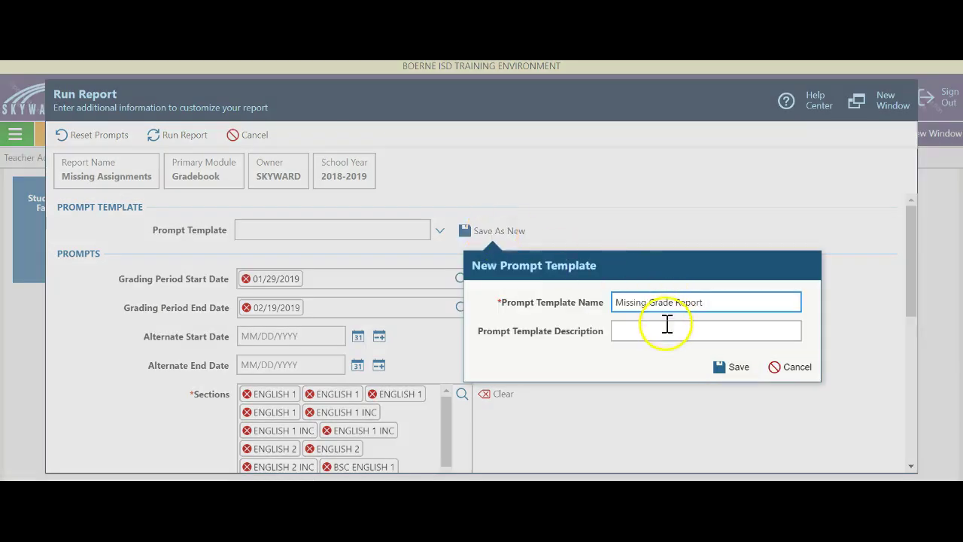
pyautogui.write(' All')
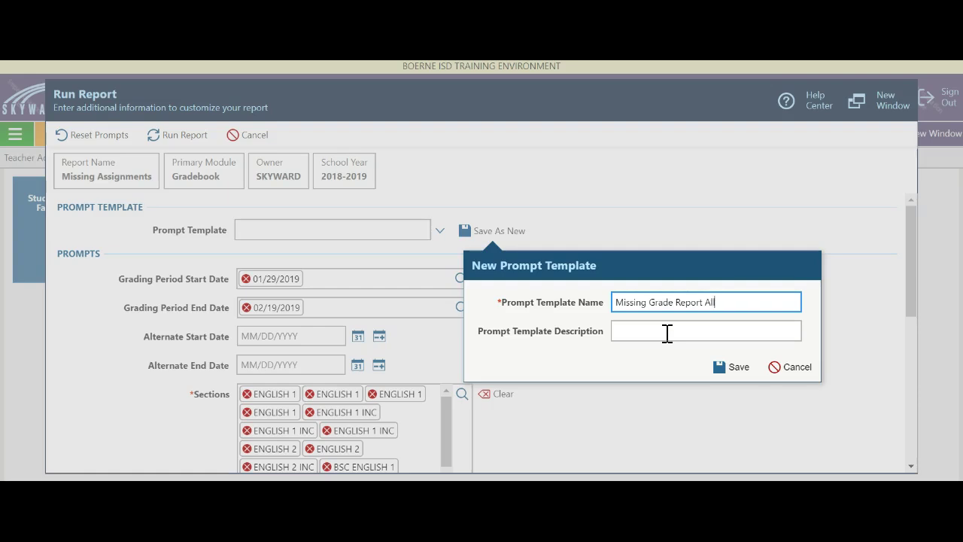
pyautogui.write(' Classes')
pyautogui.click(734, 372)
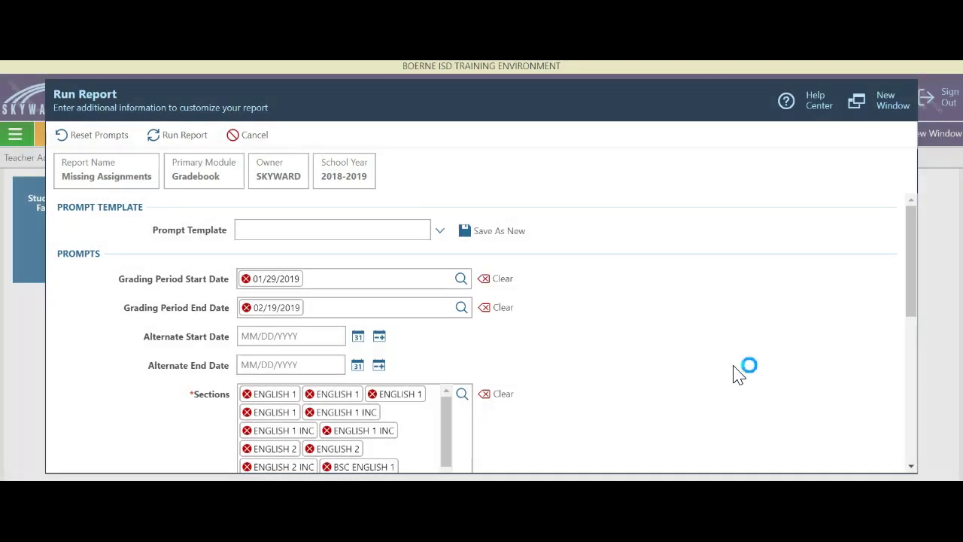
pyautogui.click(631, 328)
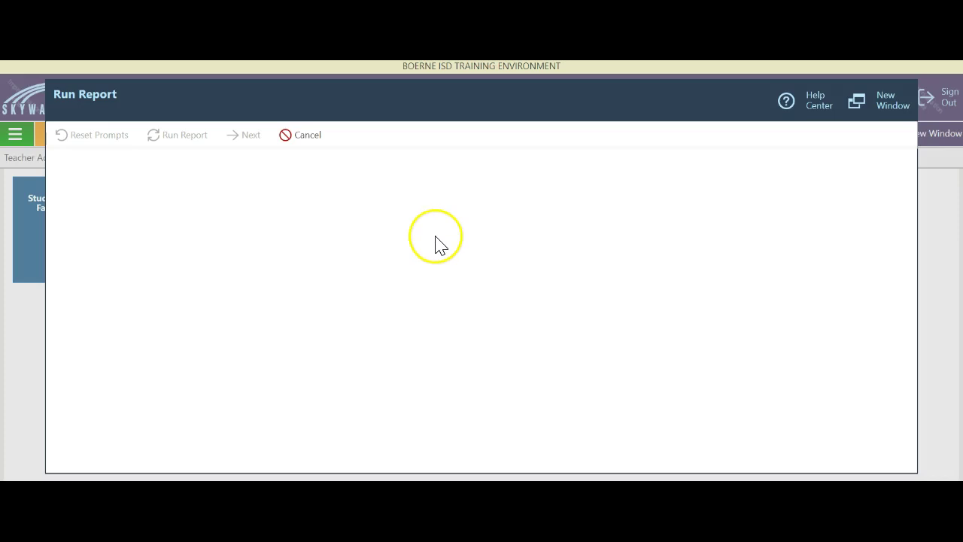
# Load the 'Missing Grade Report All Classes' prompt template and run the report
pyautogui.click(441, 233)
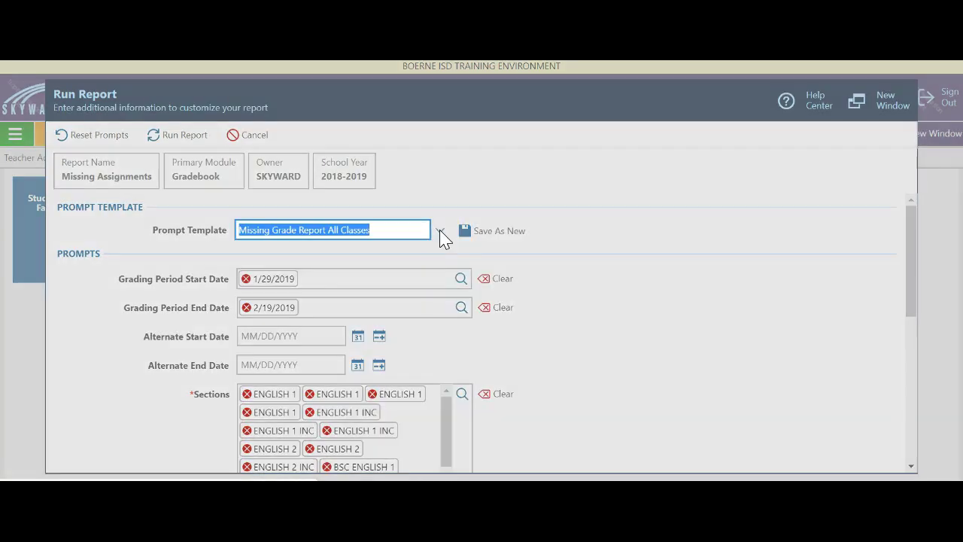
pyautogui.click(359, 331)
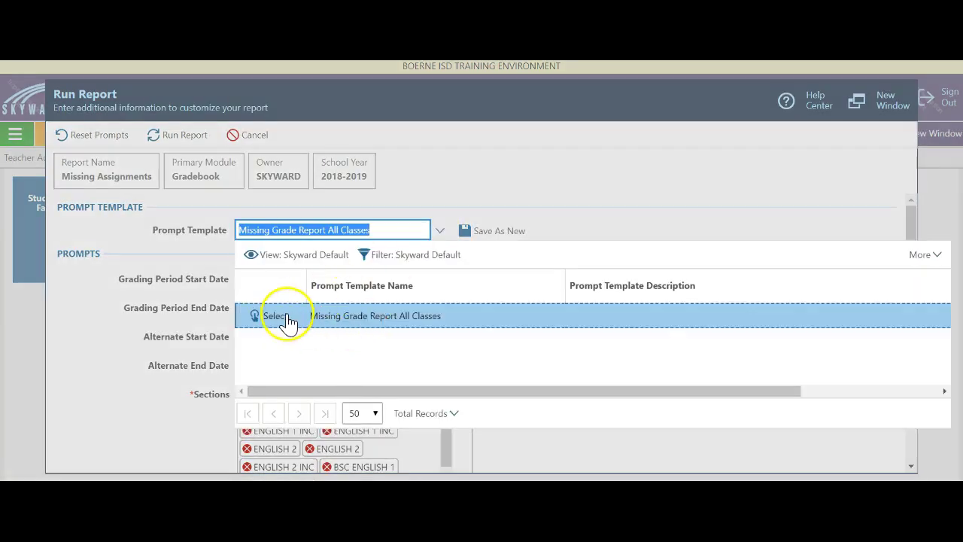
pyautogui.click(428, 201)
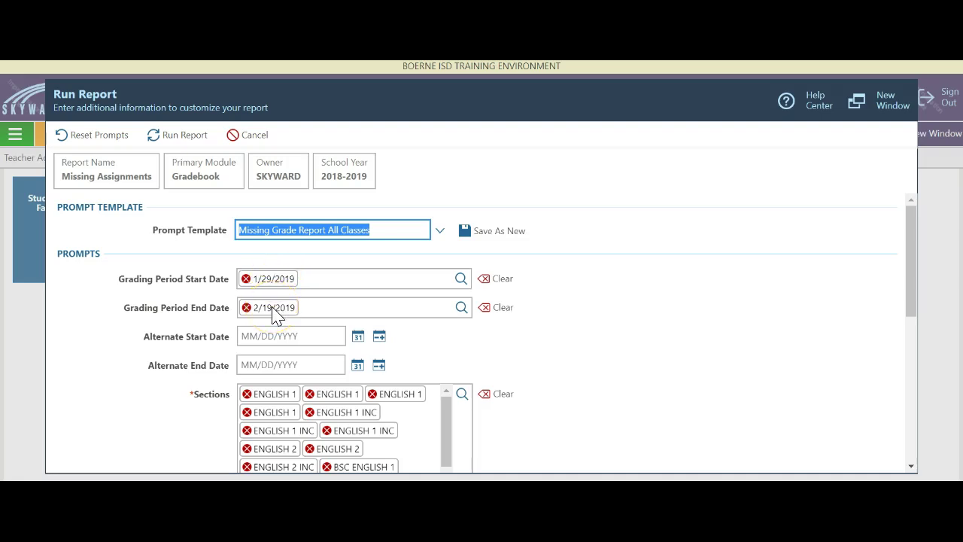
pyautogui.click(174, 140)
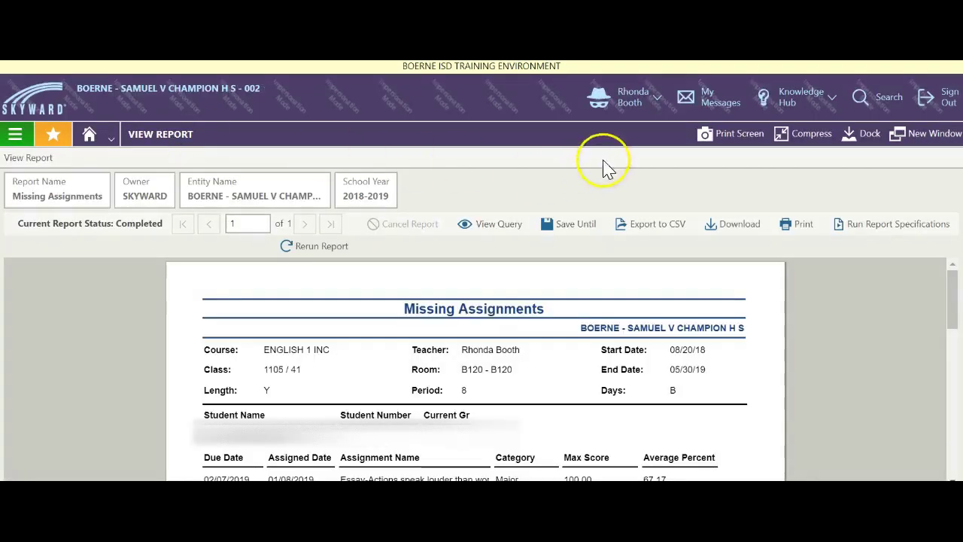
# Open the finished Missing Assignments report in the View Report screen
pyautogui.click(660, 214)
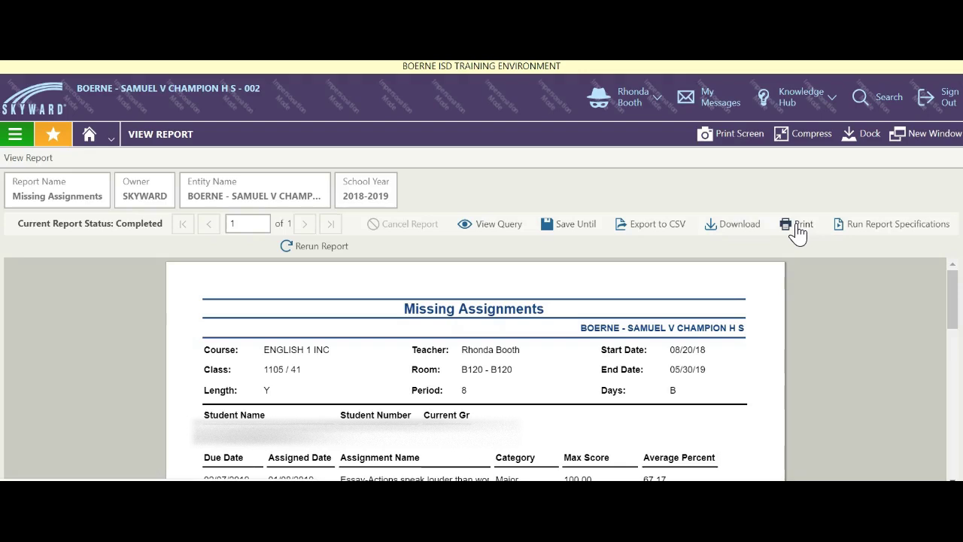
pyautogui.click(590, 234)
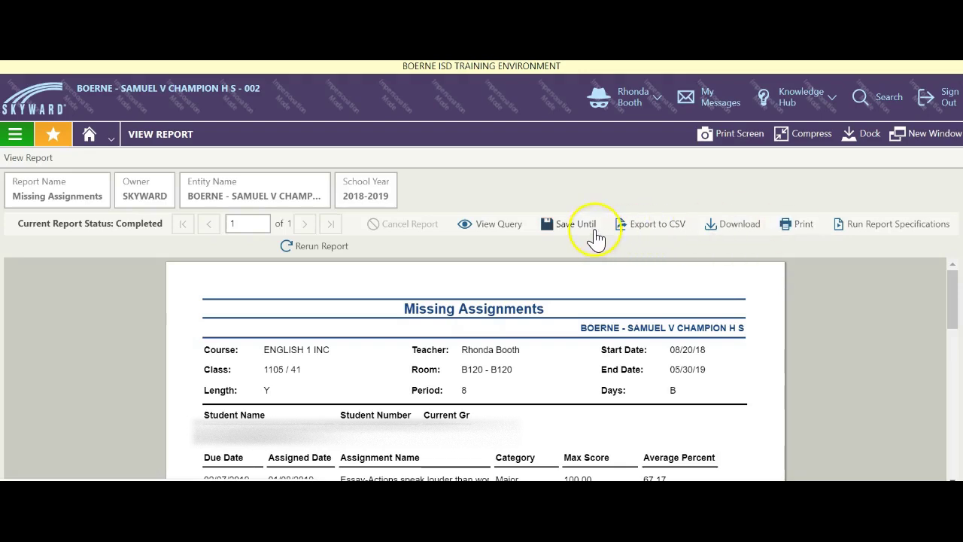